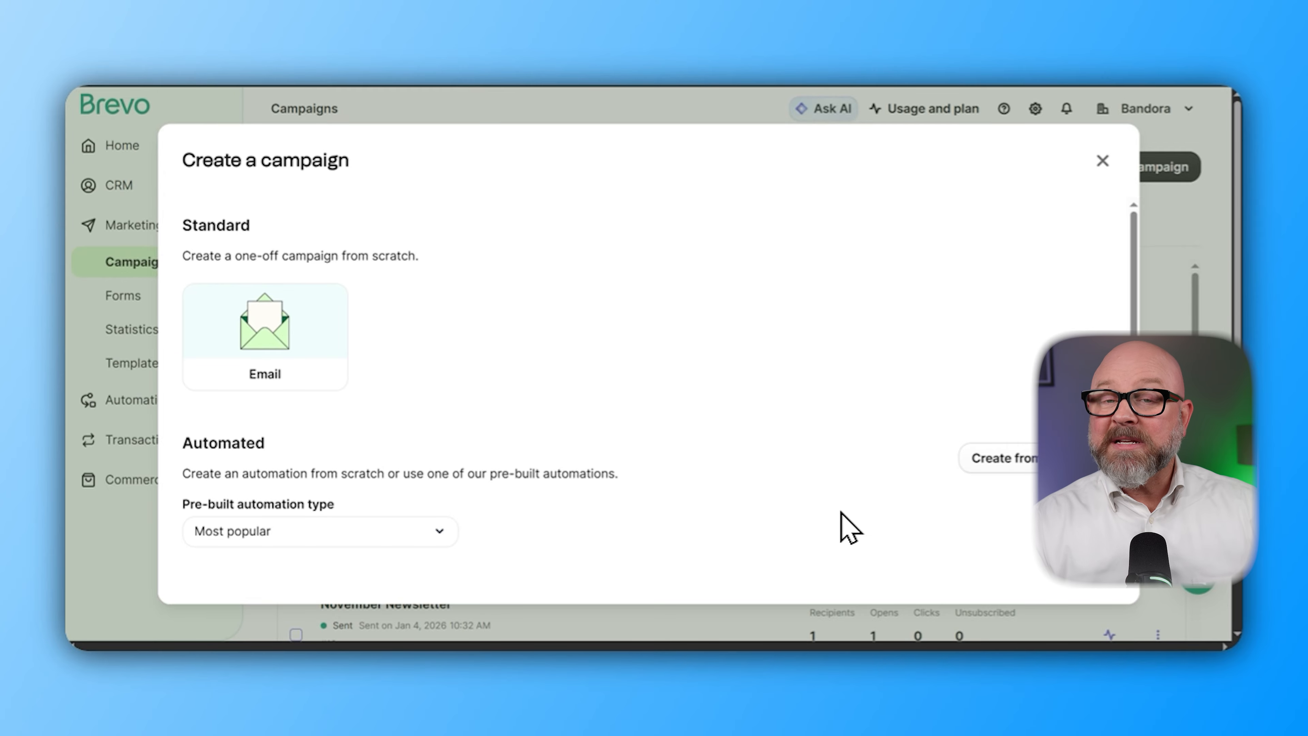
# Create a regular email campaign named 'Don't Miss This Limited Opportunity' with the promotion tag
pyautogui.click(296, 379)
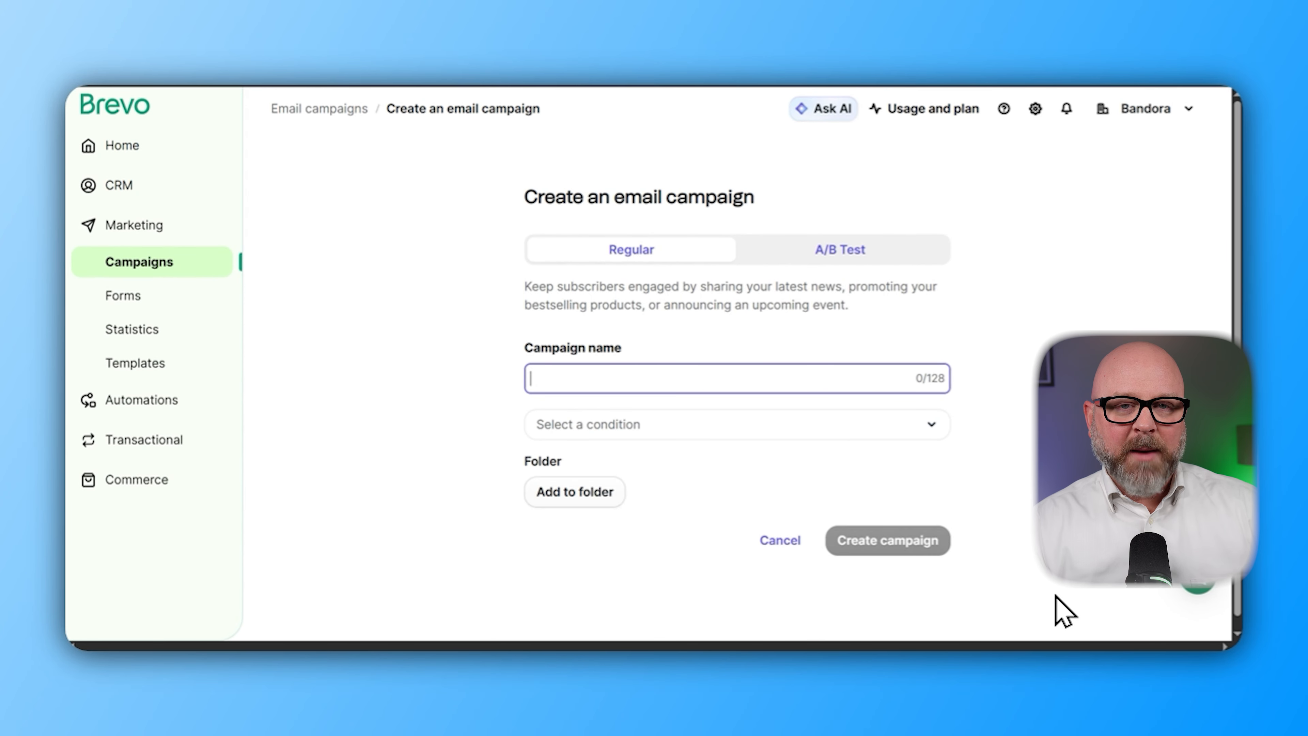
pyautogui.click(807, 378)
pyautogui.write('Don’t Miss This Limited Opportunity')
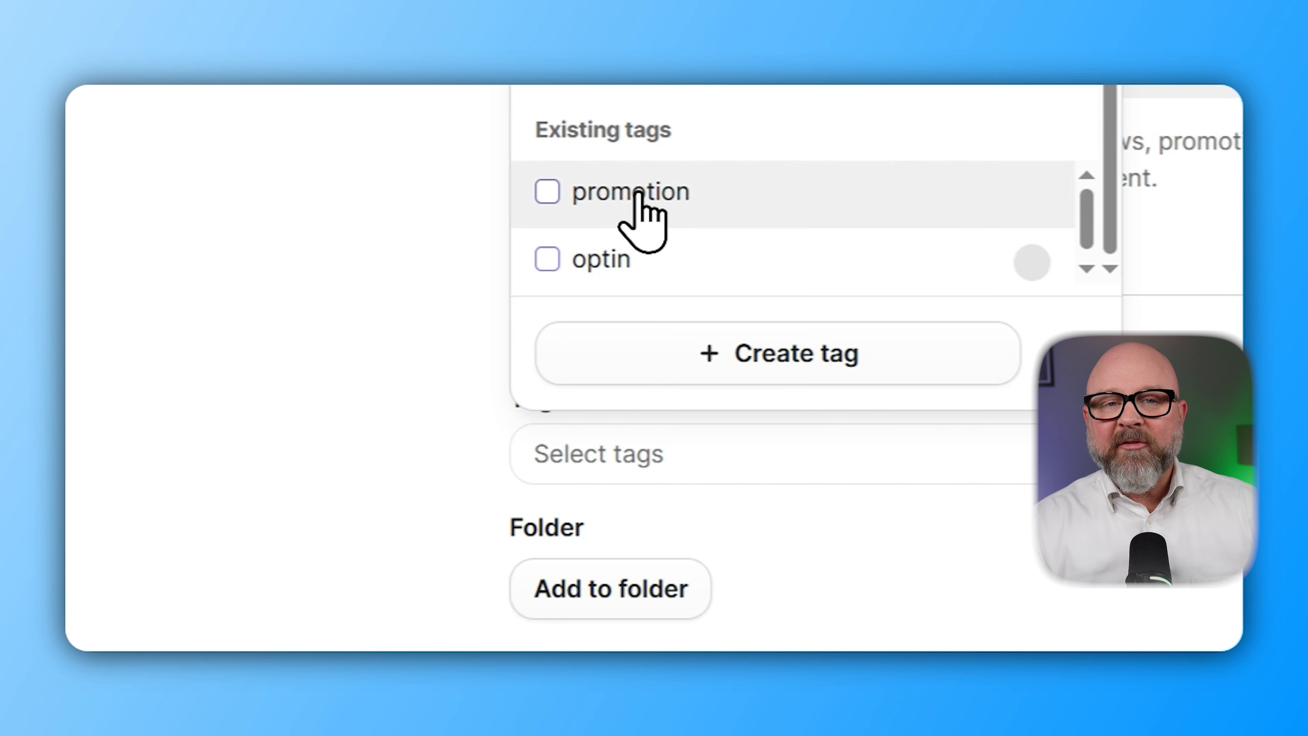
pyautogui.click(639, 193)
pyautogui.click(580, 531)
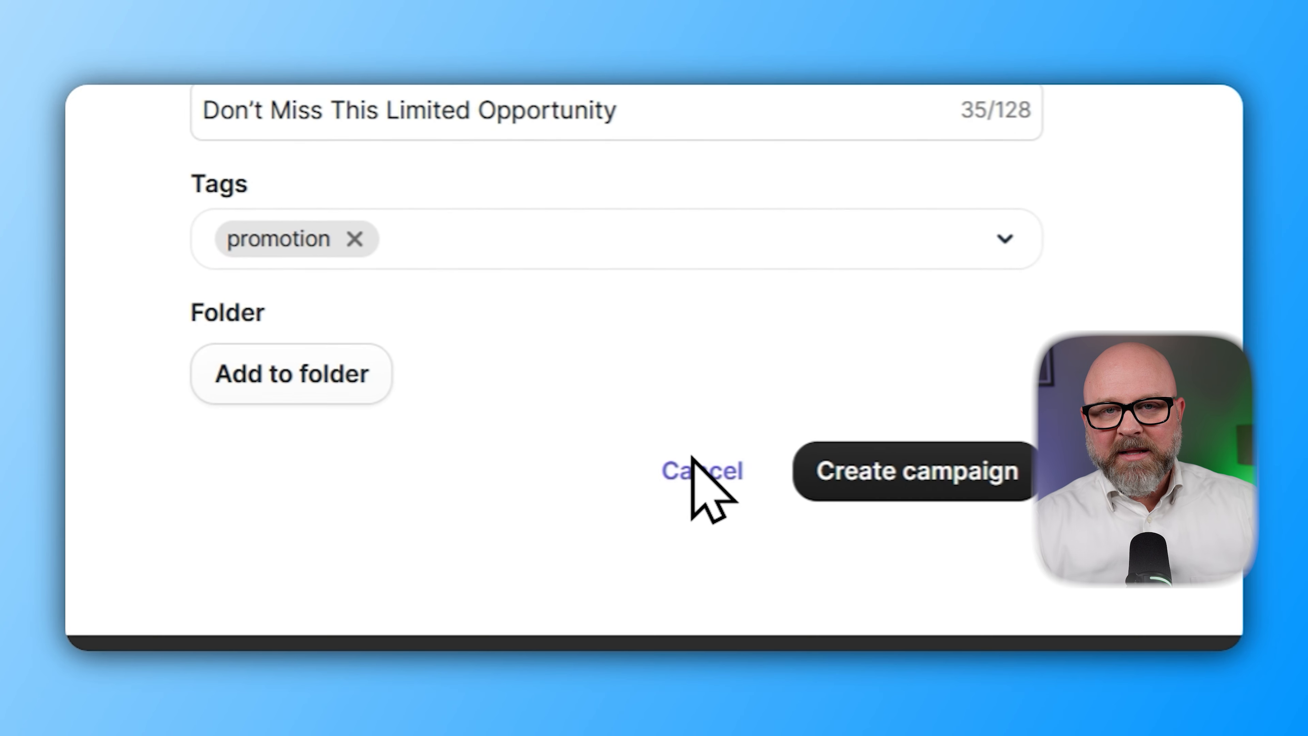
pyautogui.click(947, 520)
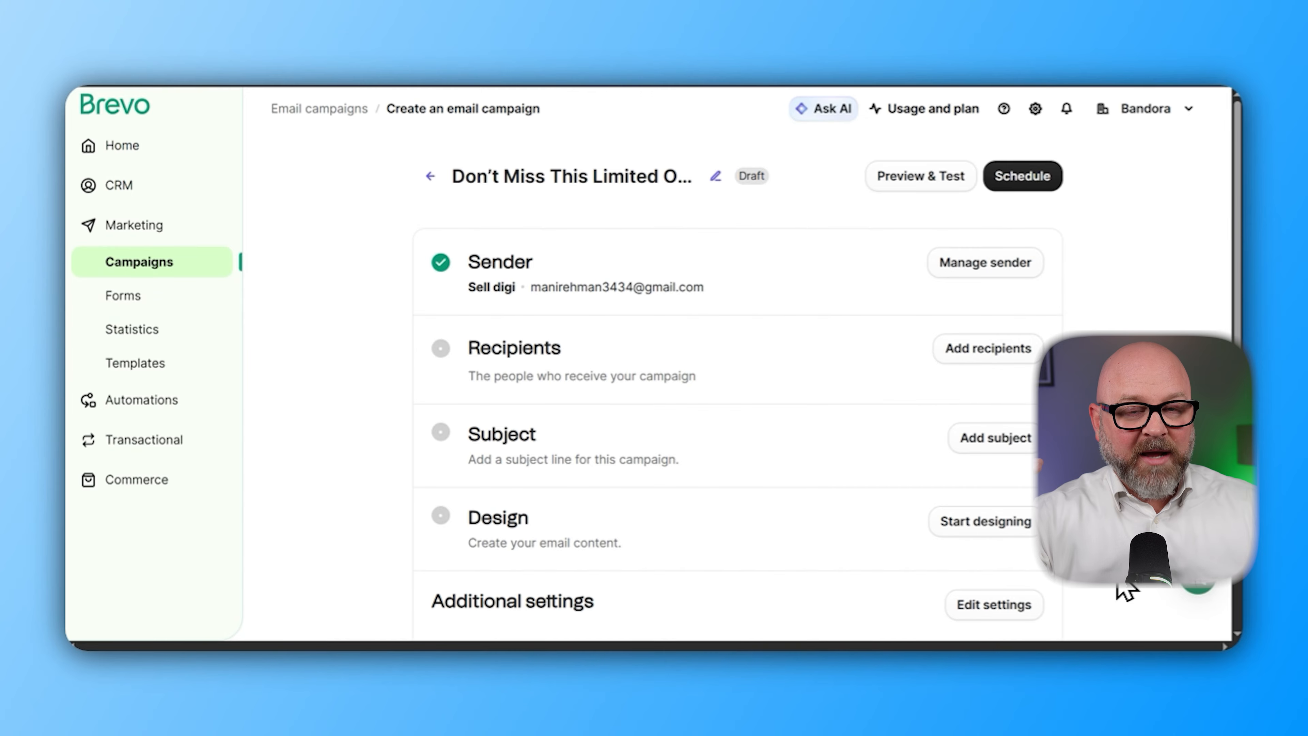
# Choose Your first list #2 as the campaign's recipients
pyautogui.click(981, 349)
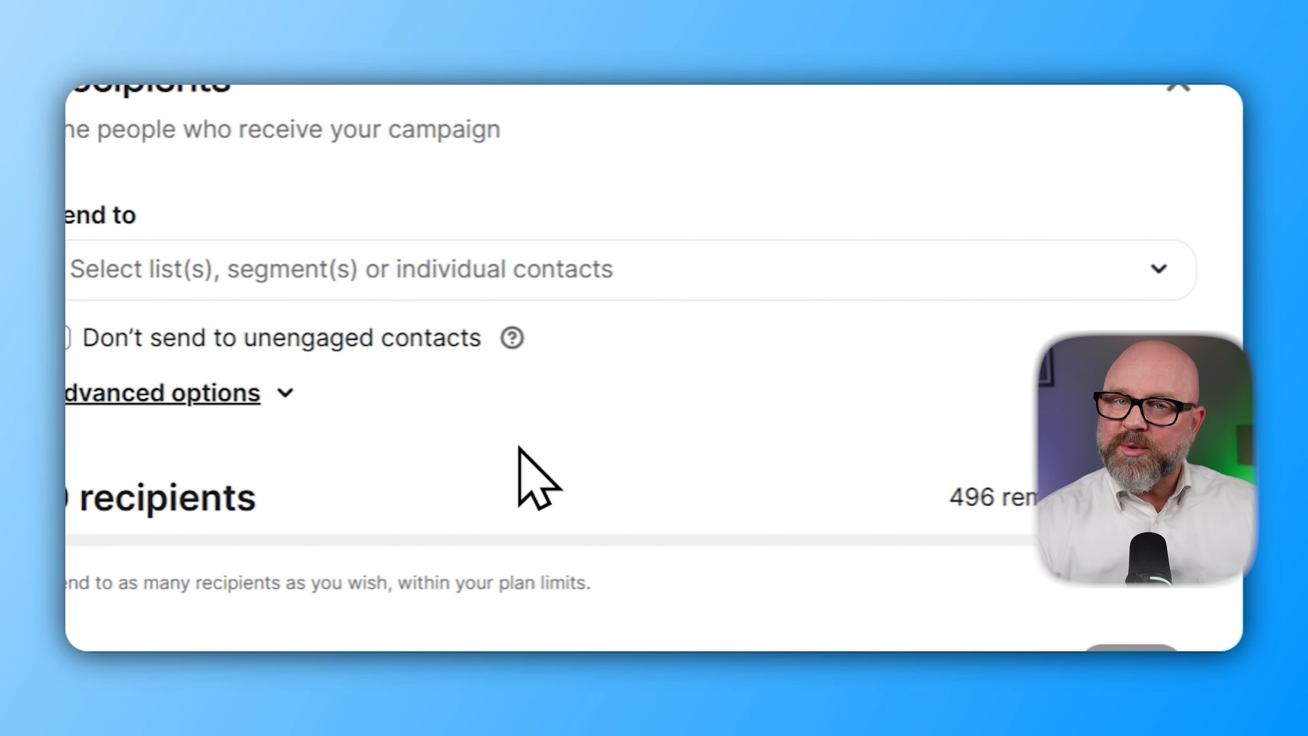
pyautogui.click(444, 253)
pyautogui.click(404, 173)
# Set the subject to 'Last Chance to Grab This Opportunity' and fill in the preview text
pyautogui.moveTo(517, 336)
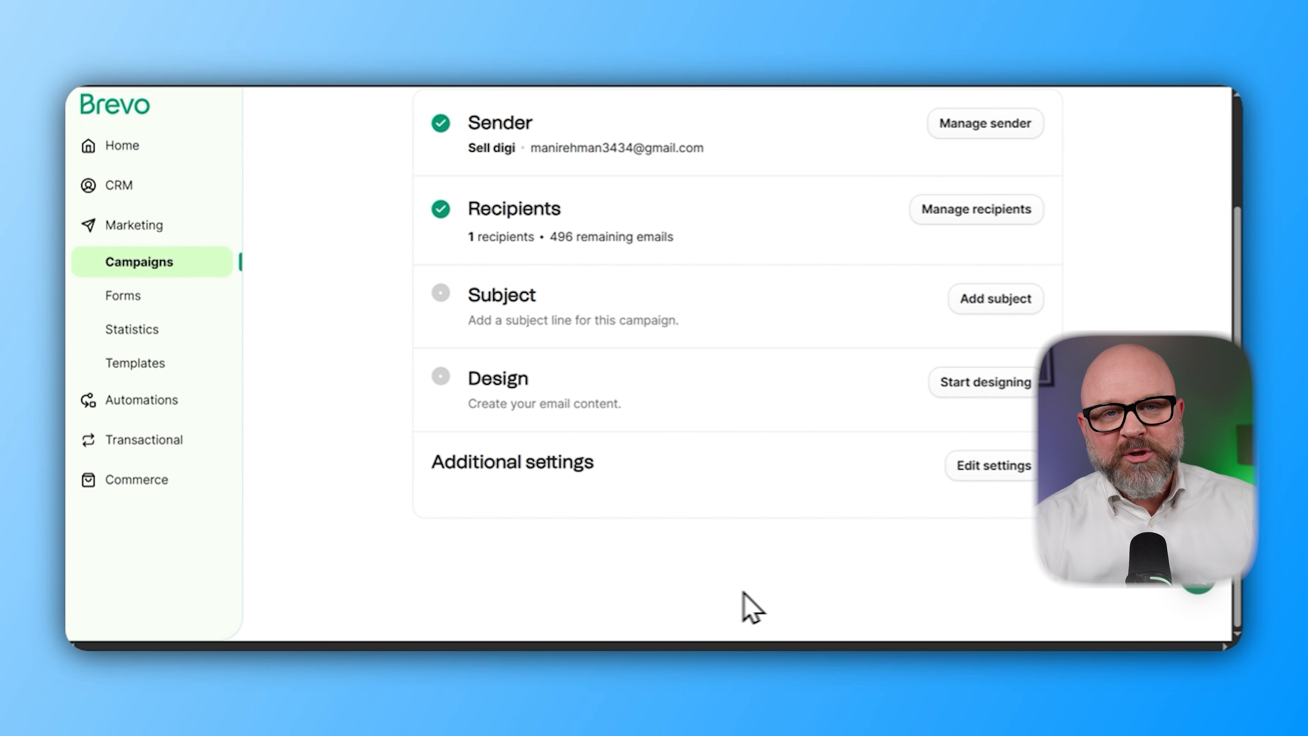
pyautogui.click(996, 298)
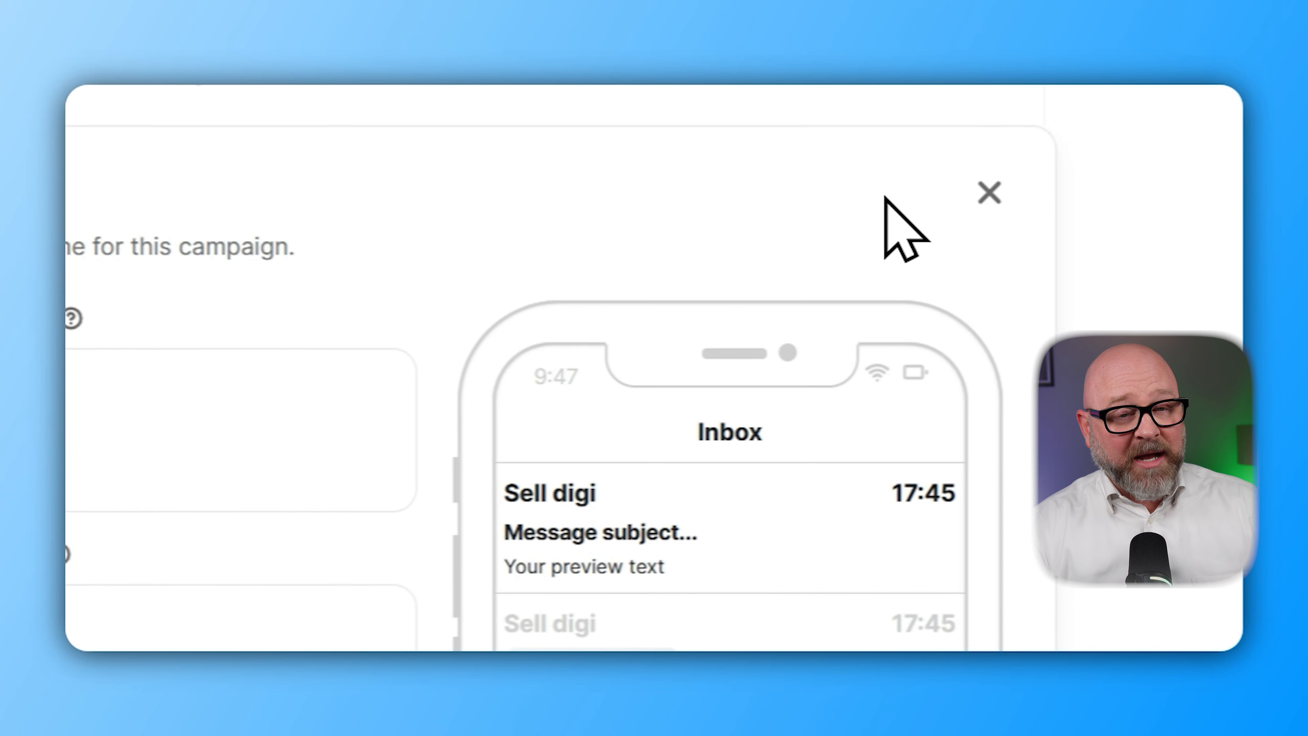
pyautogui.click(621, 237)
pyautogui.write('Last Chance to Grab This Opportunity')
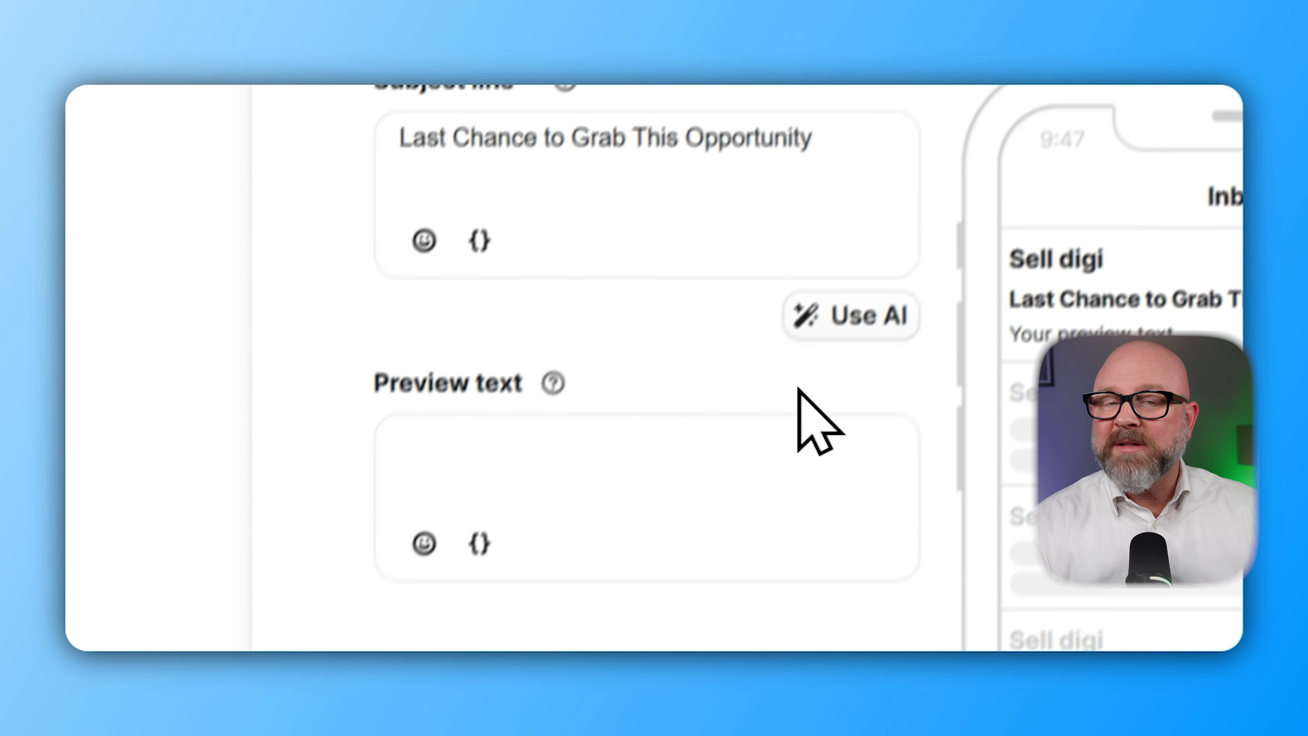
pyautogui.click(874, 410)
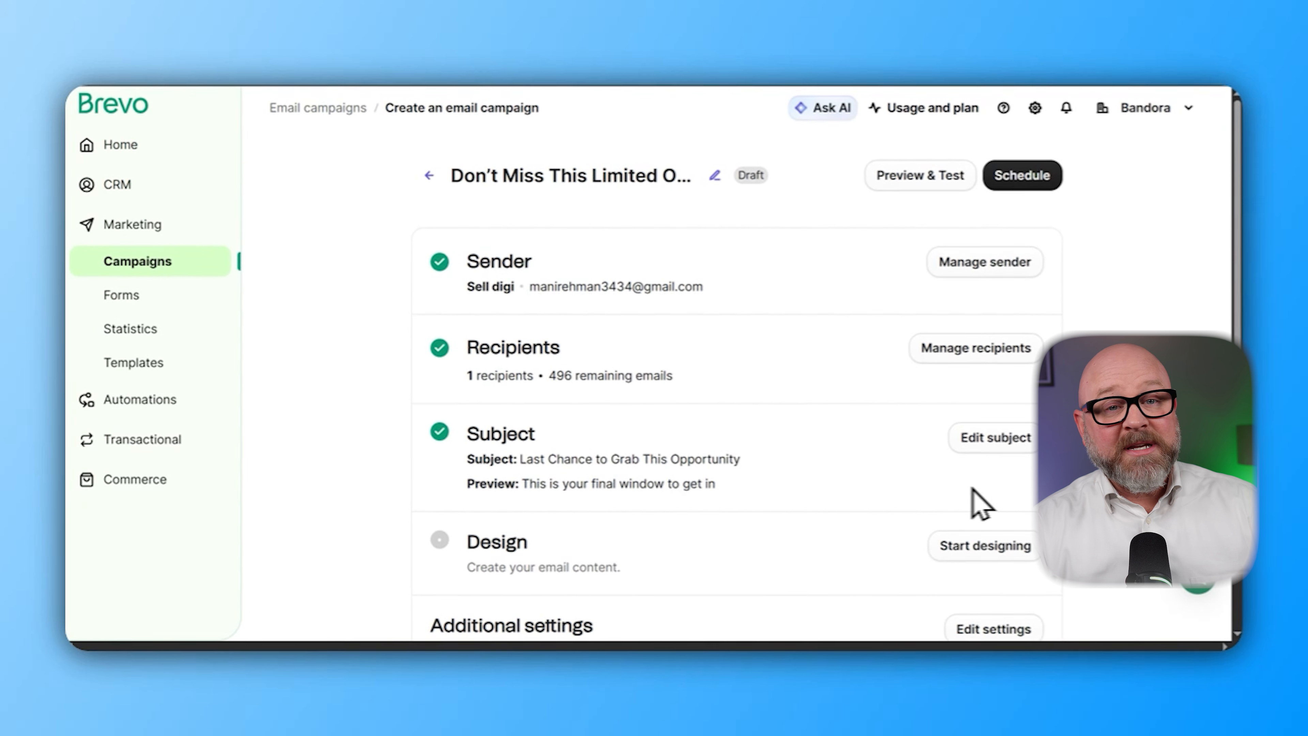
pyautogui.scroll(-3, 264, 523)
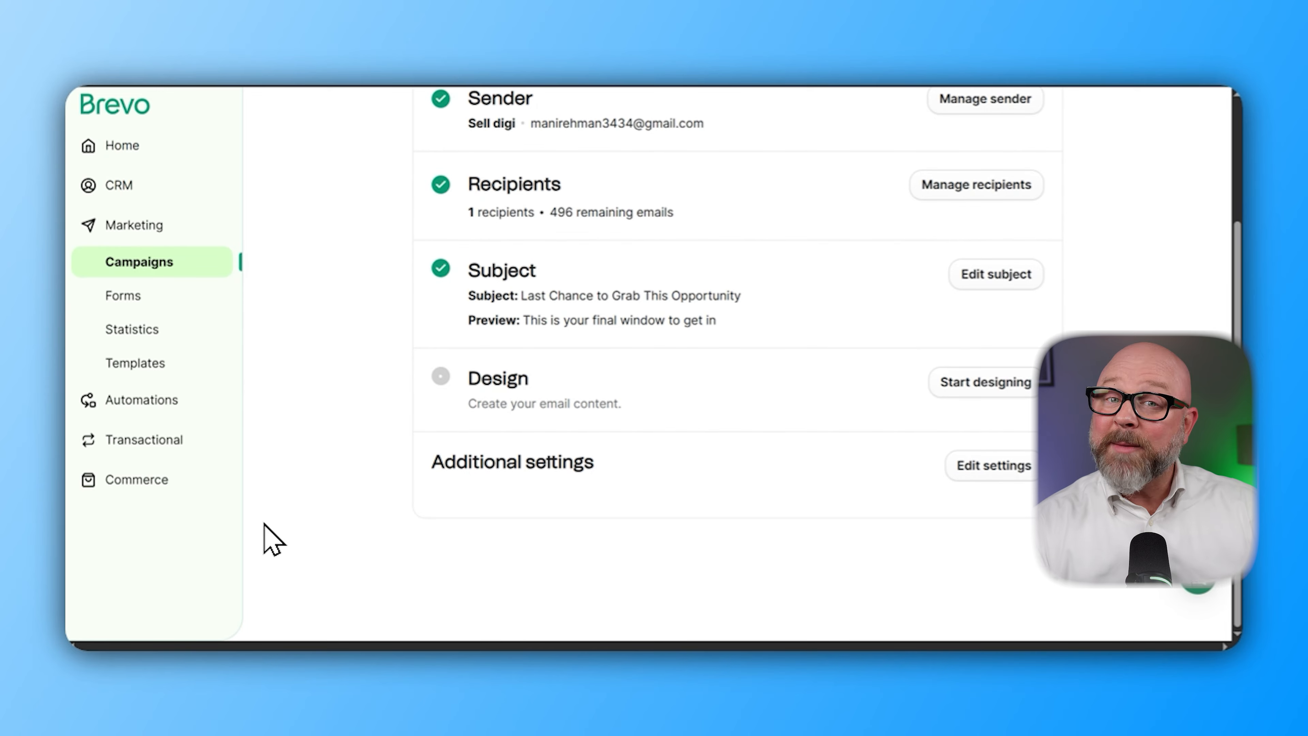
# Start designing the email from scratch in the drag-and-drop editor
pyautogui.click(985, 382)
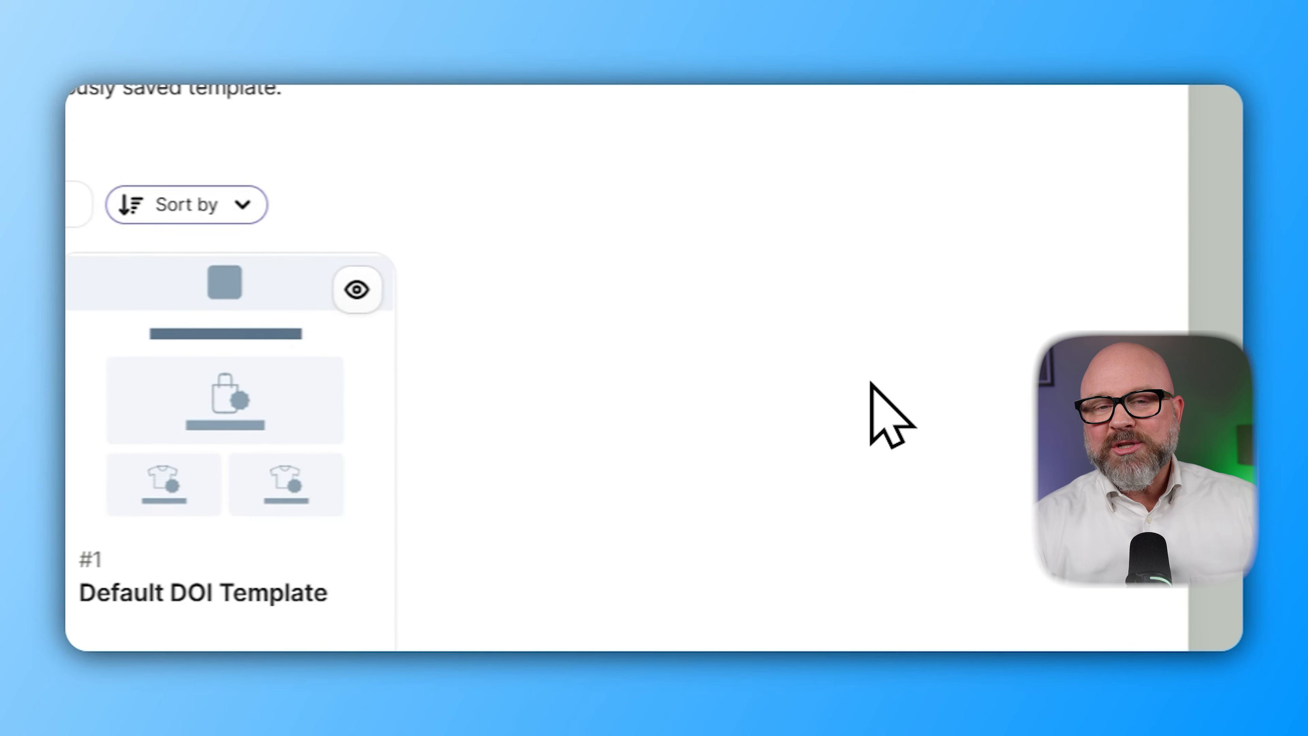
pyautogui.scroll(-1, 869, 382)
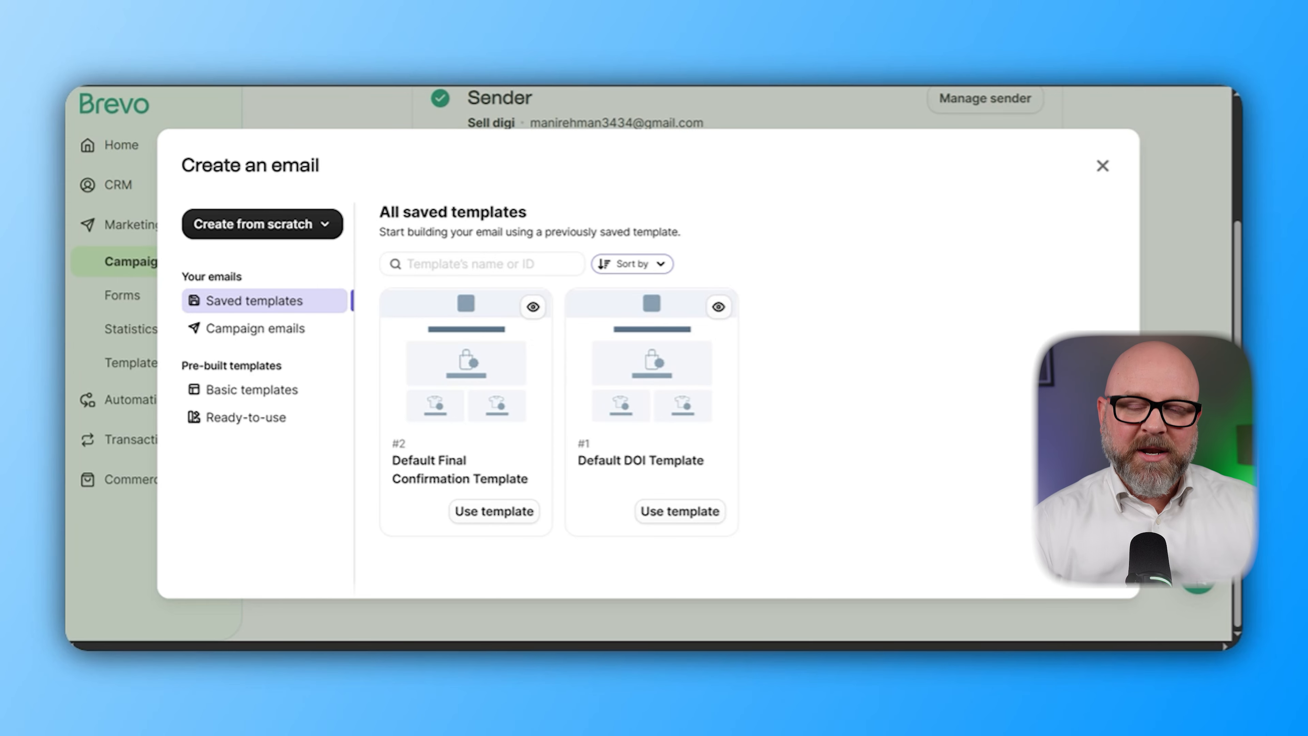
pyautogui.click(291, 229)
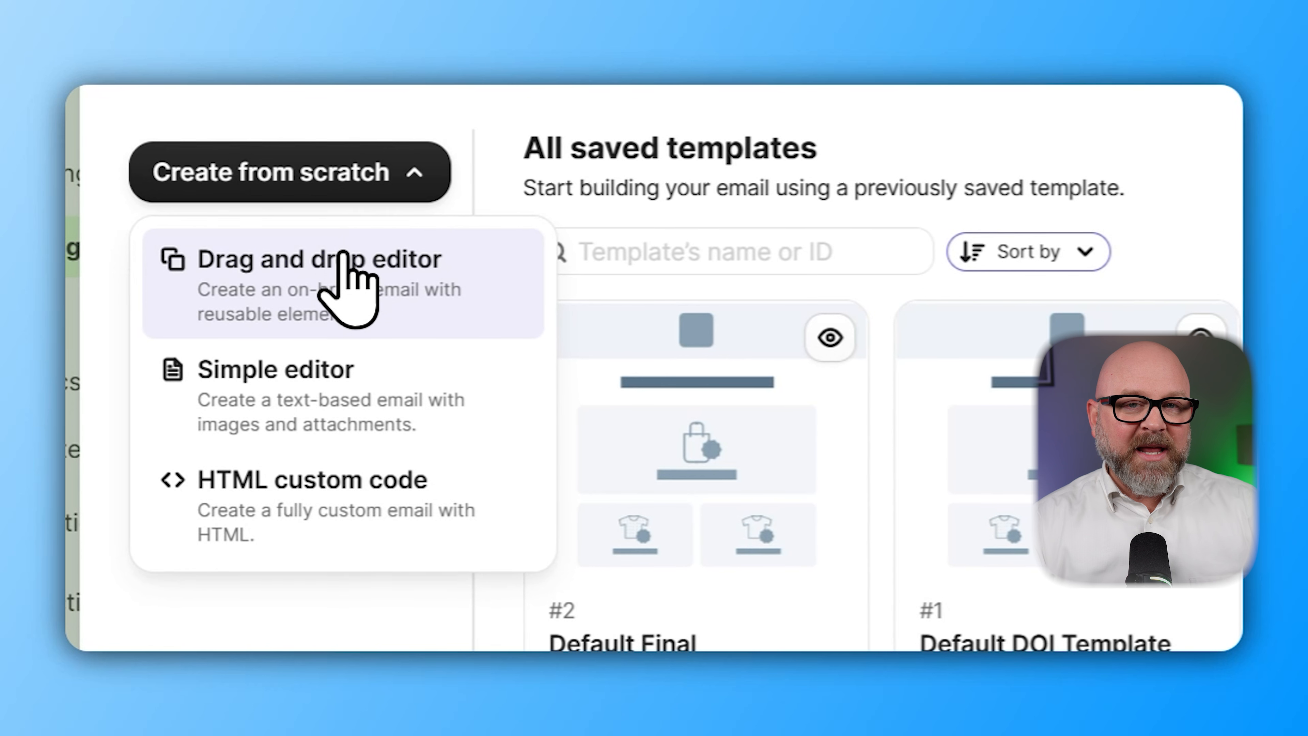
pyautogui.click(345, 284)
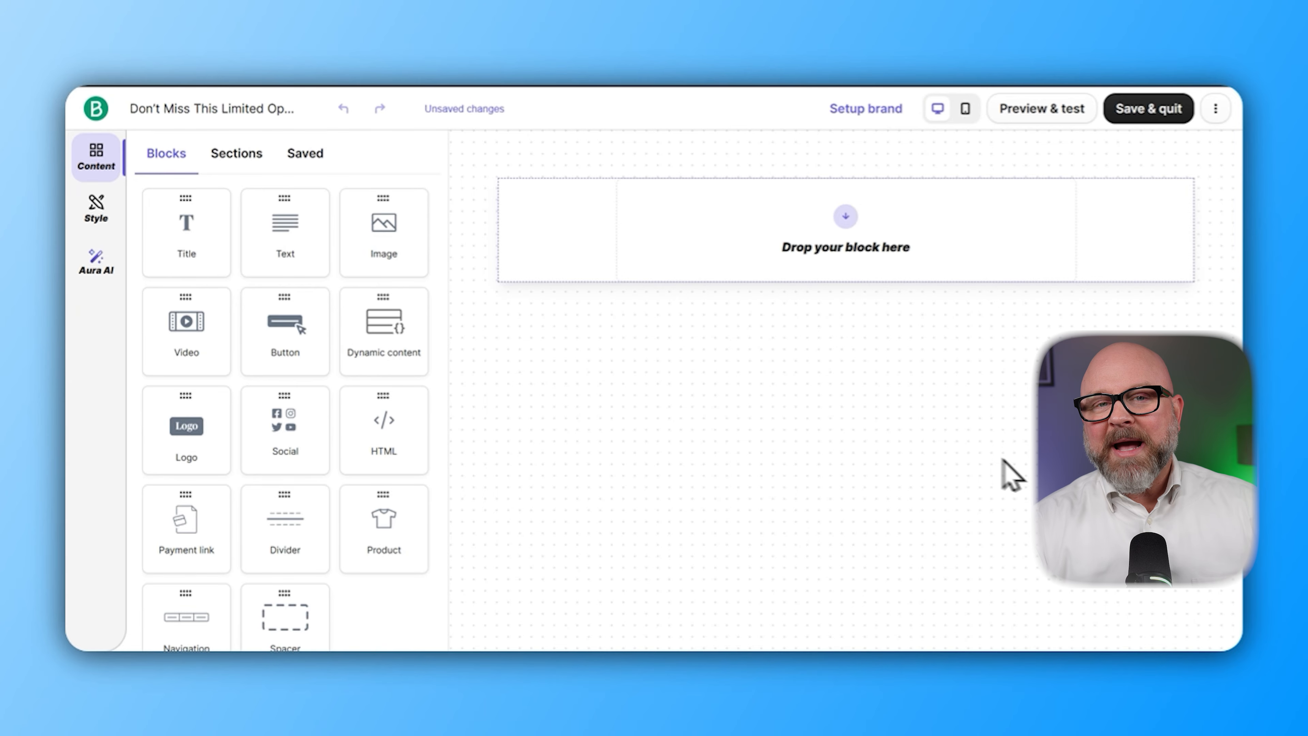
# Add an image block to the empty email and fill it with the 'LAST CHANCE' banner from the Content library
pyautogui.moveTo(384, 224)
pyautogui.mouseDown()
pyautogui.moveTo(856, 209)
pyautogui.moveTo(854, 226)
pyautogui.mouseUp()
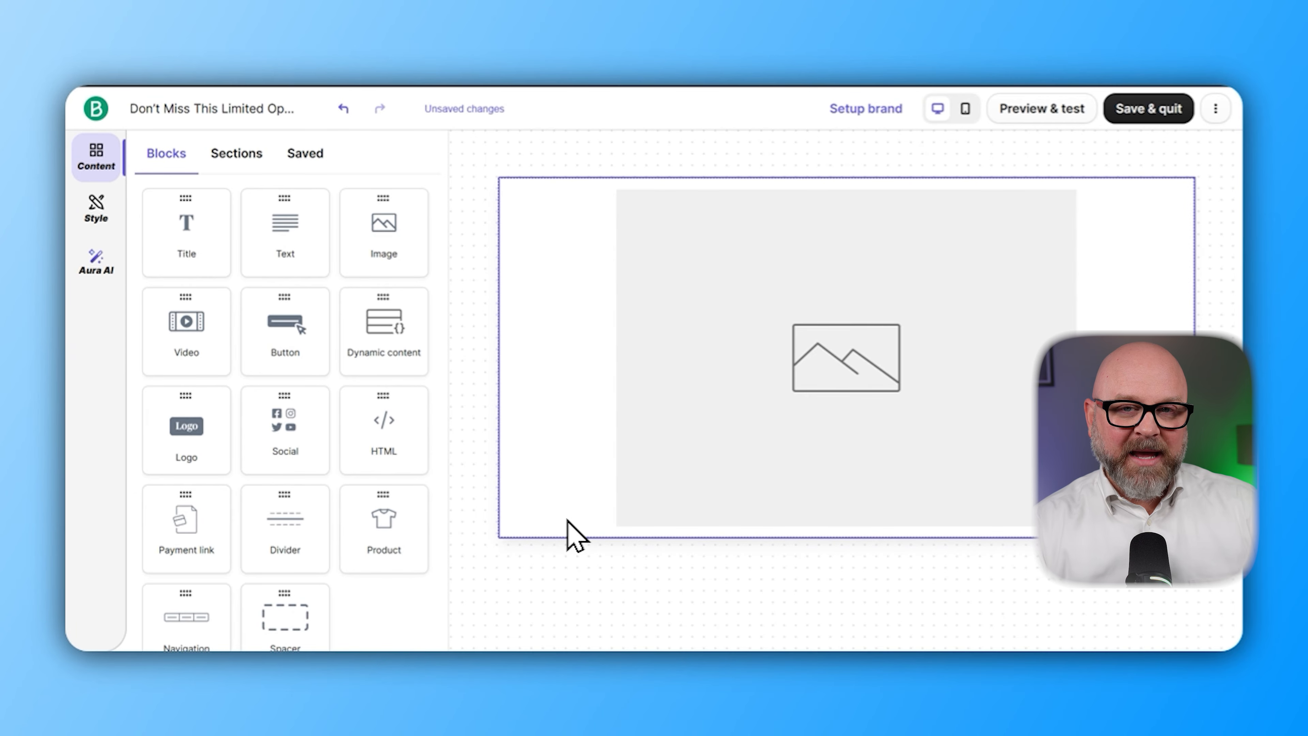
pyautogui.click(783, 444)
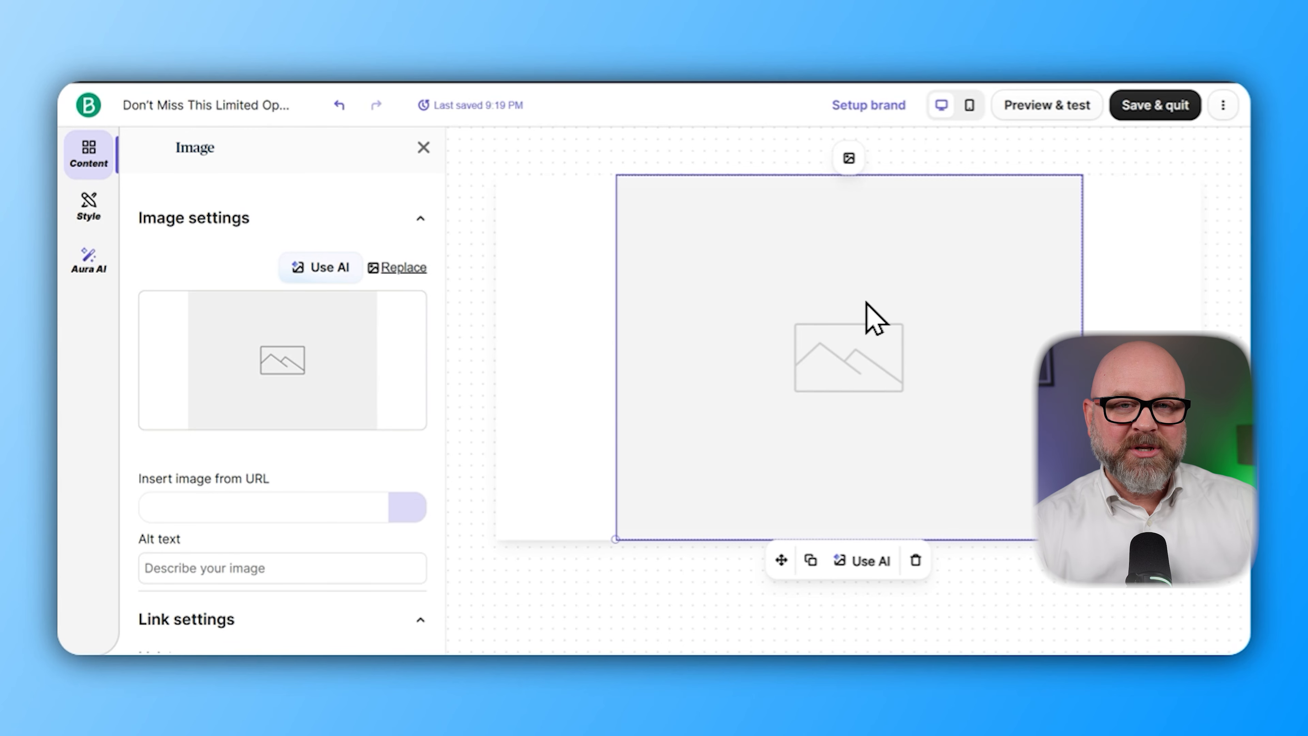
pyautogui.click(311, 359)
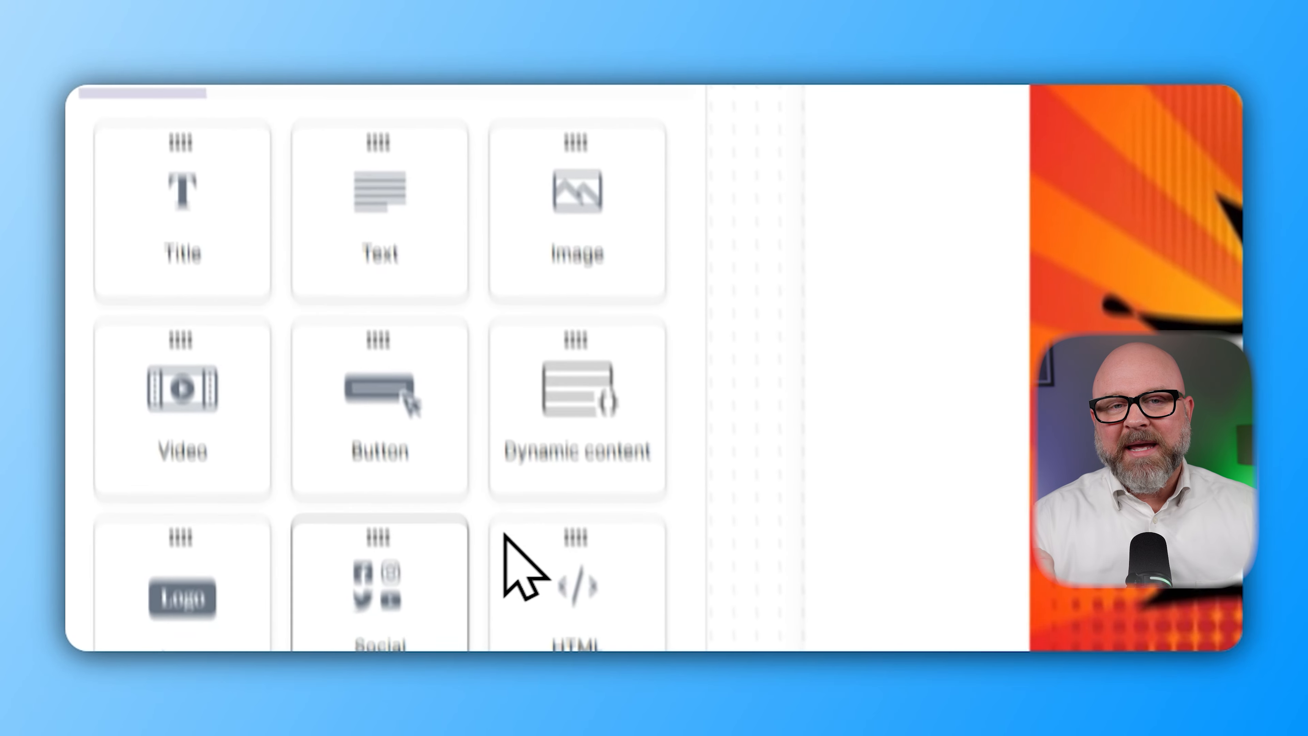
# Add a button block below the image and label it 'Visit Our Store'
pyautogui.moveTo(285, 238); pyautogui.dragTo(783, 540)
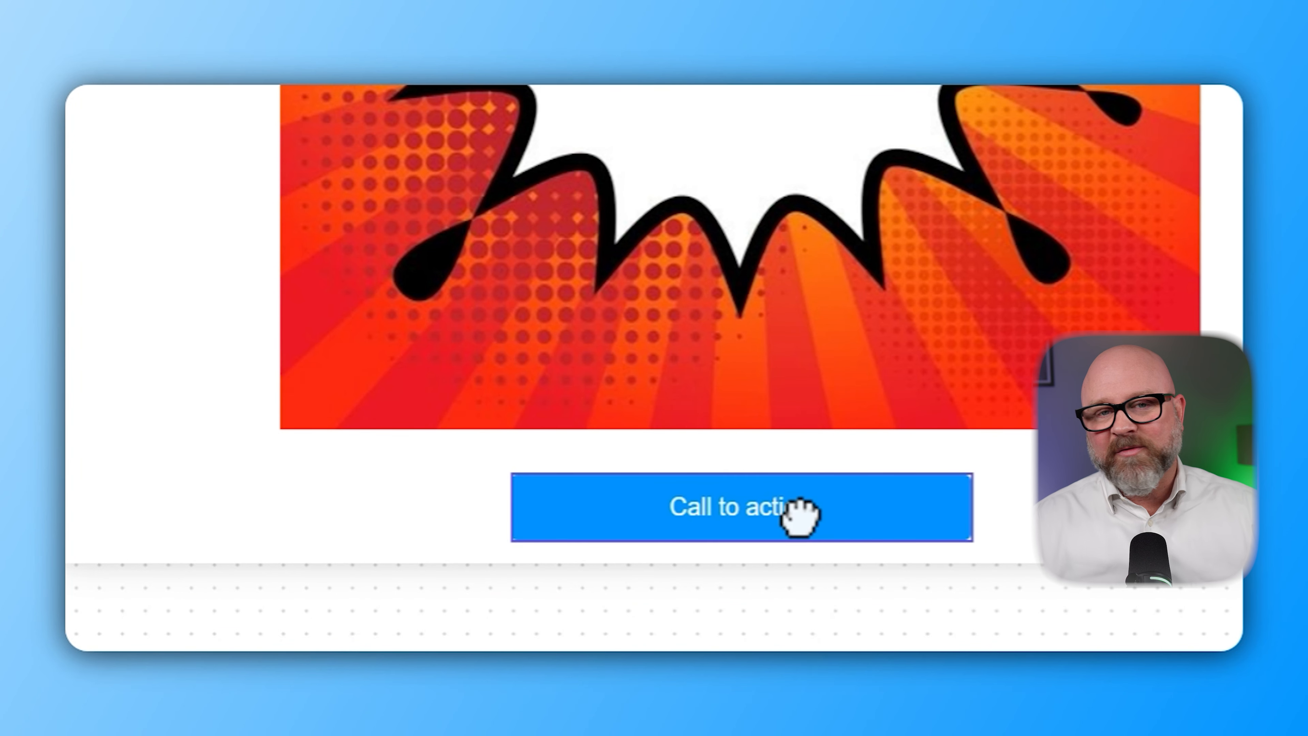
pyautogui.click(799, 516)
pyautogui.moveTo(890, 545); pyautogui.dragTo(637, 549)
pyautogui.write('Visit Our Store')
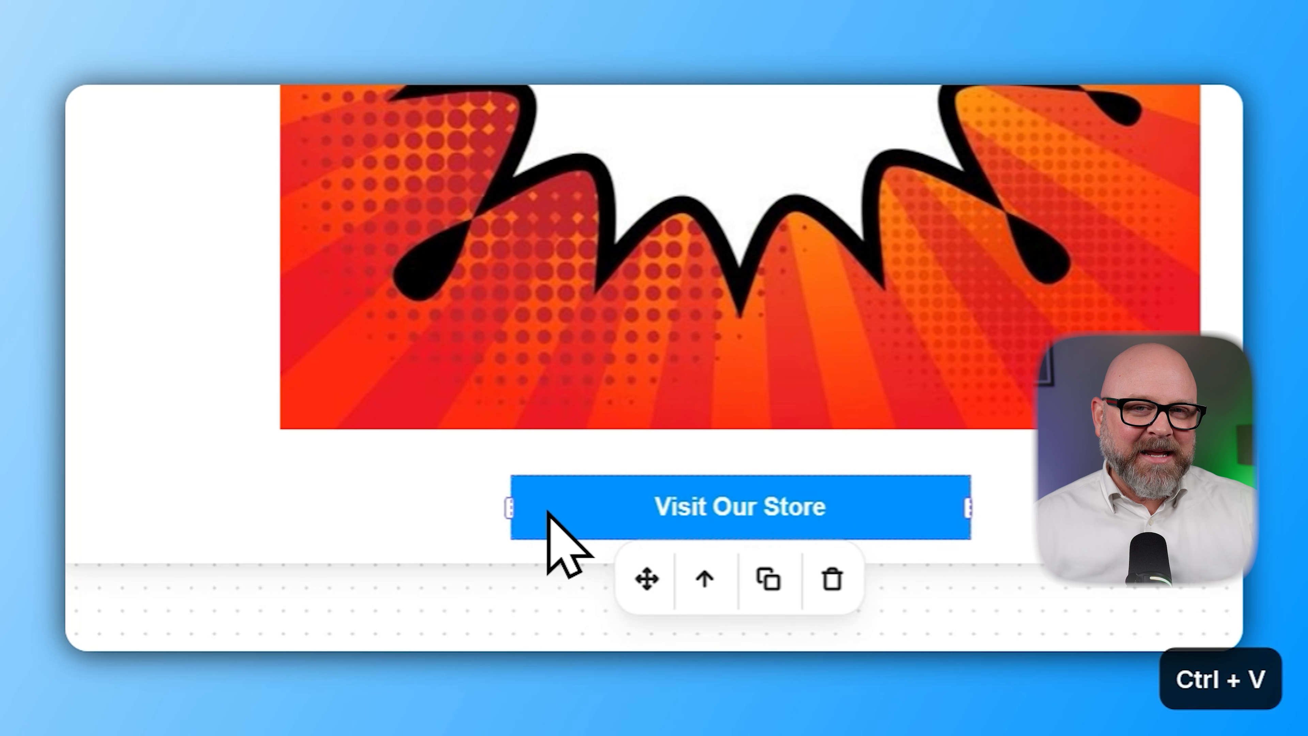
# Fill in the Visit Our Store button's link target in its settings
pyautogui.click(427, 513)
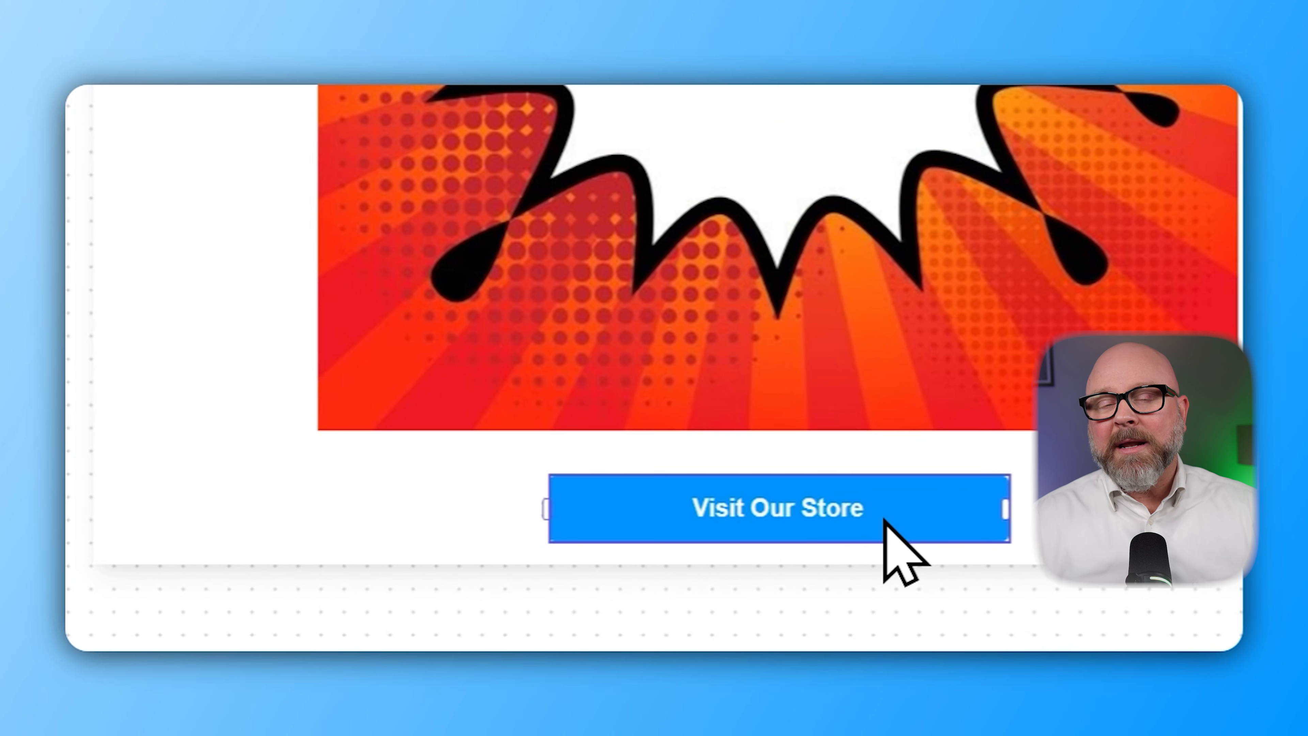
pyautogui.click(679, 503)
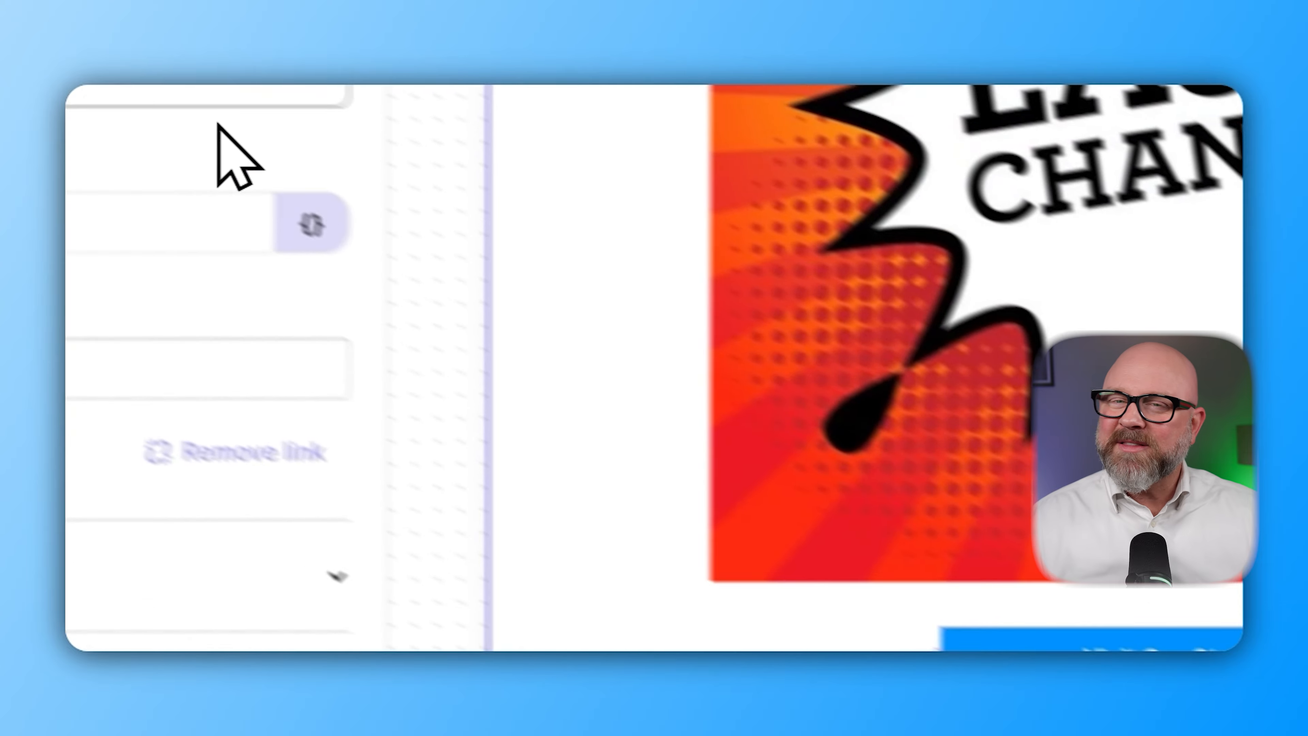
pyautogui.click(345, 371)
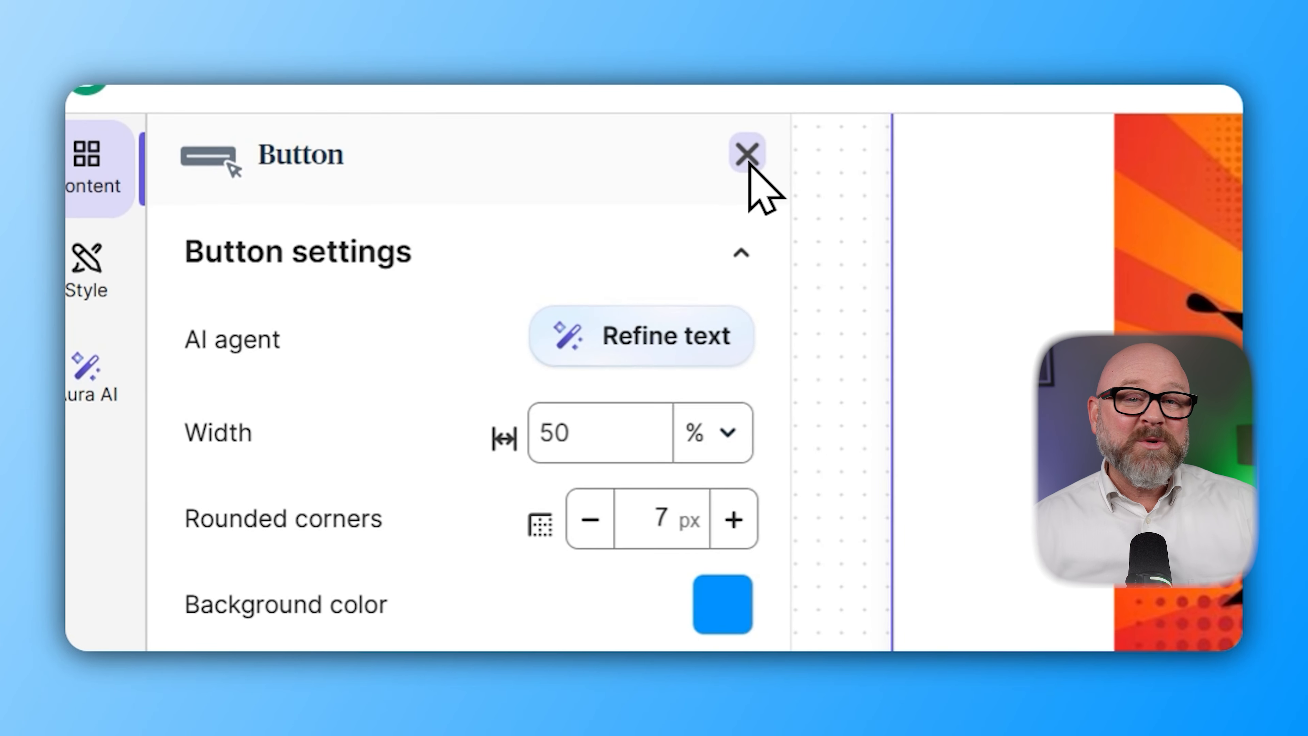
pyautogui.click(426, 150)
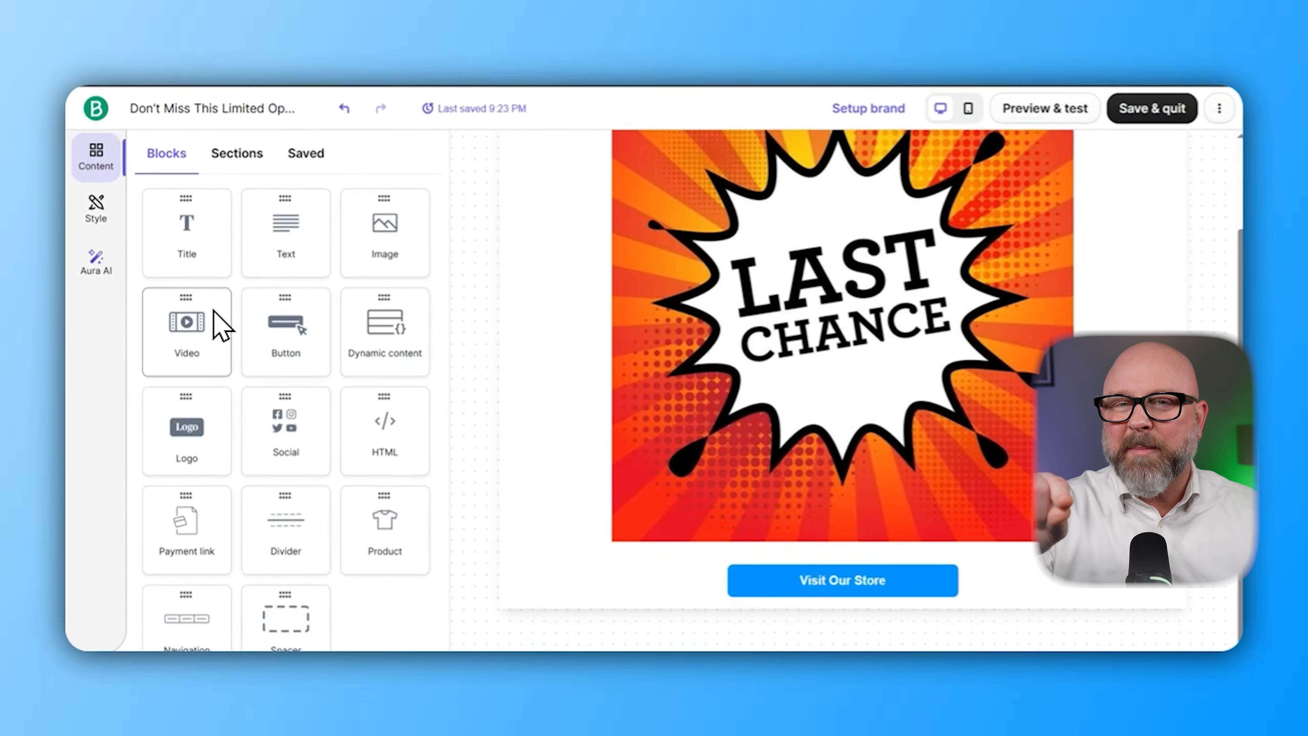
# Add a 'Learn More' text line below the button and open the button's link editor
pyautogui.scroll(-2, 258, 402)
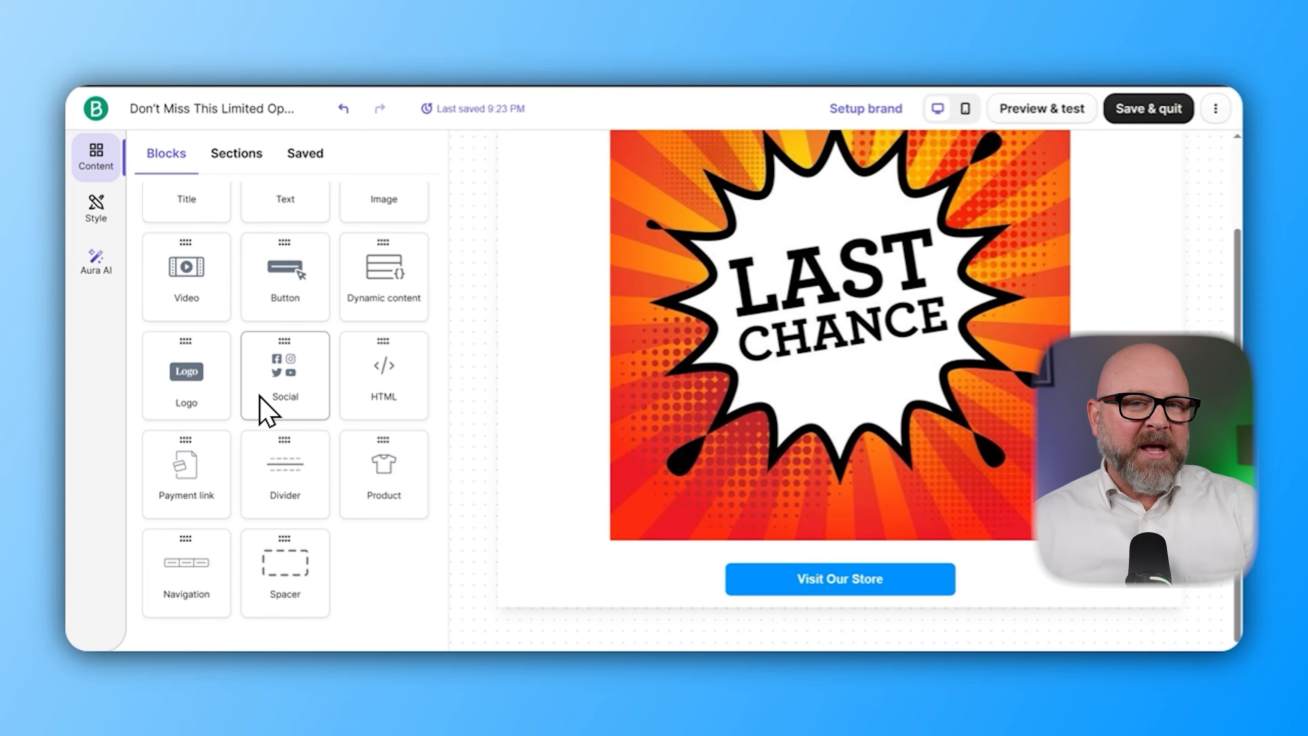
pyautogui.scroll(1, 260, 399)
pyautogui.moveTo(284, 245); pyautogui.dragTo(849, 546)
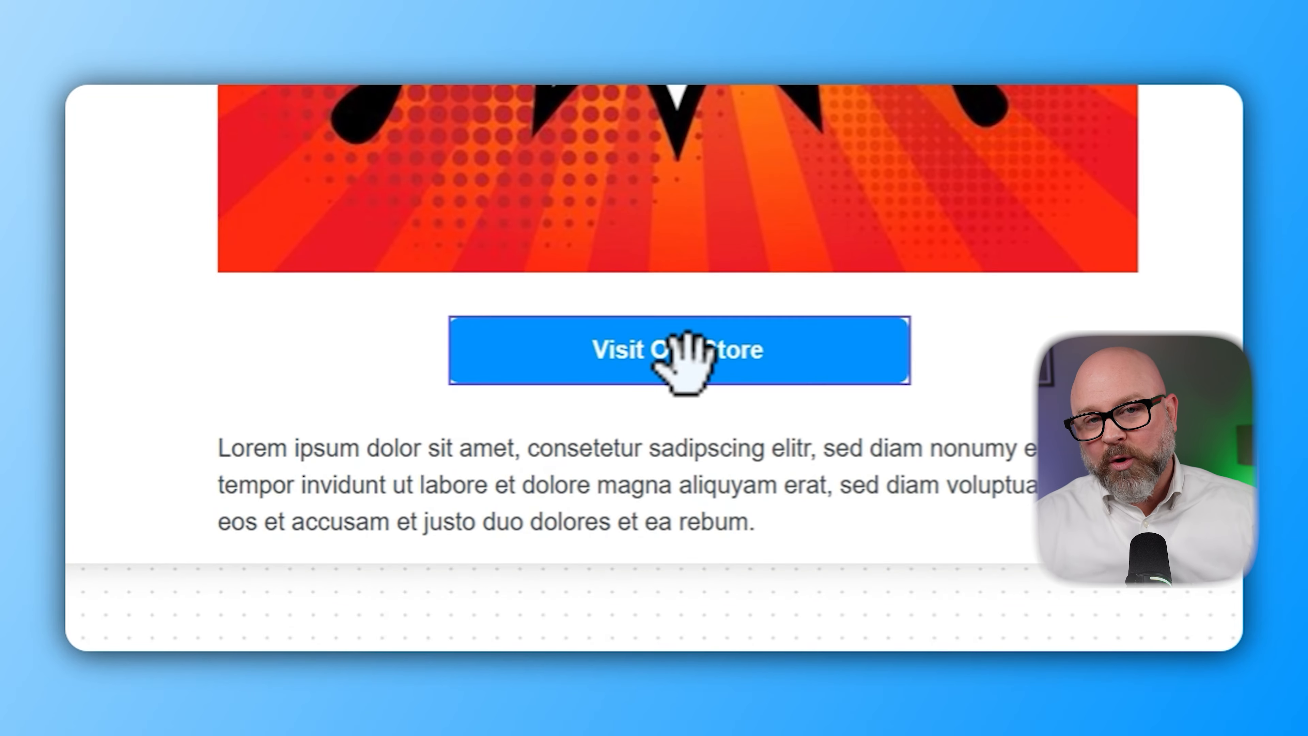
pyautogui.click(685, 516)
pyautogui.moveTo(221, 449); pyautogui.dragTo(886, 489)
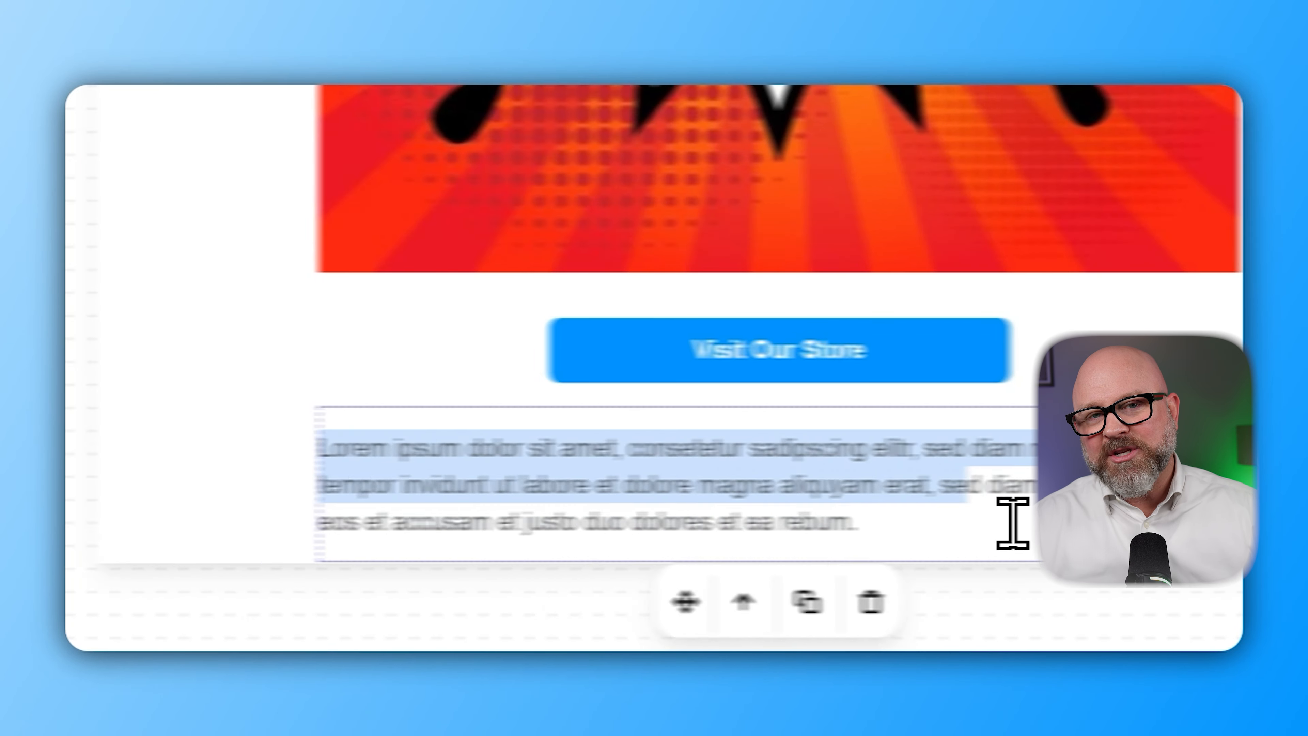
pyautogui.hotkey('ctrl', 'a')
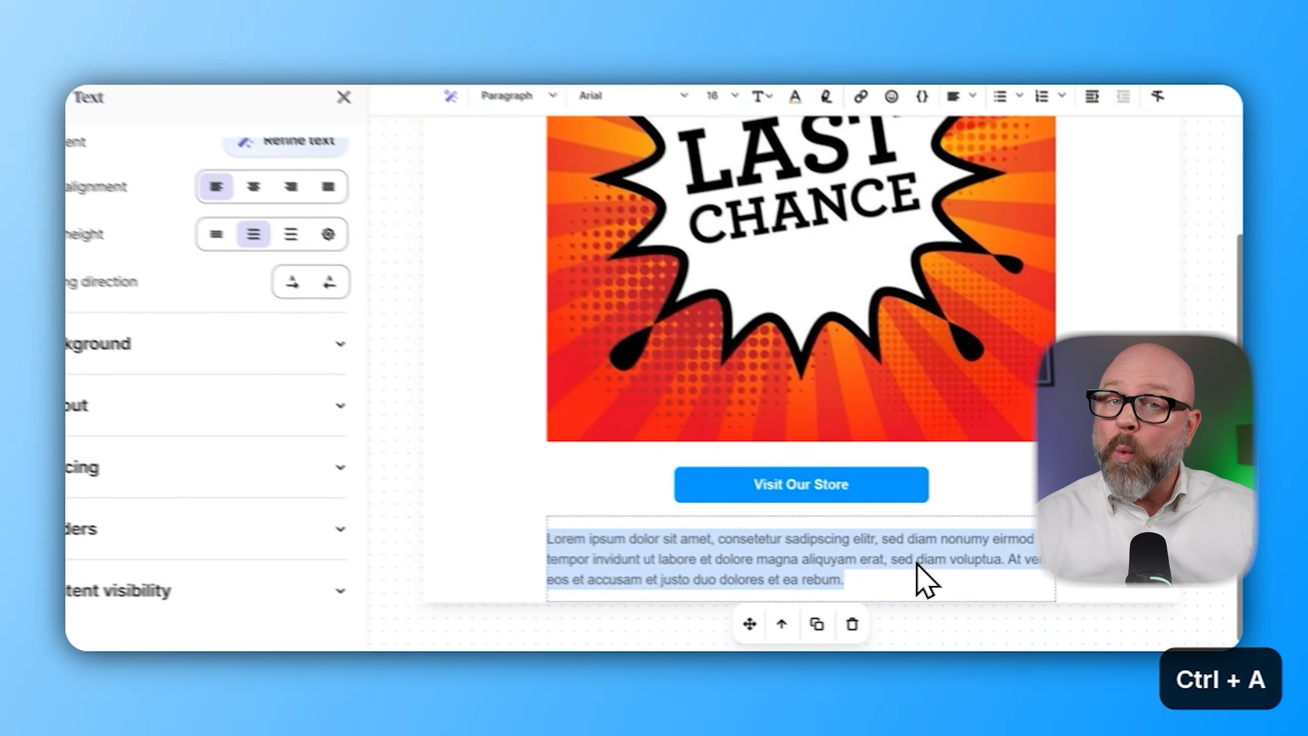
pyautogui.write('Learn')
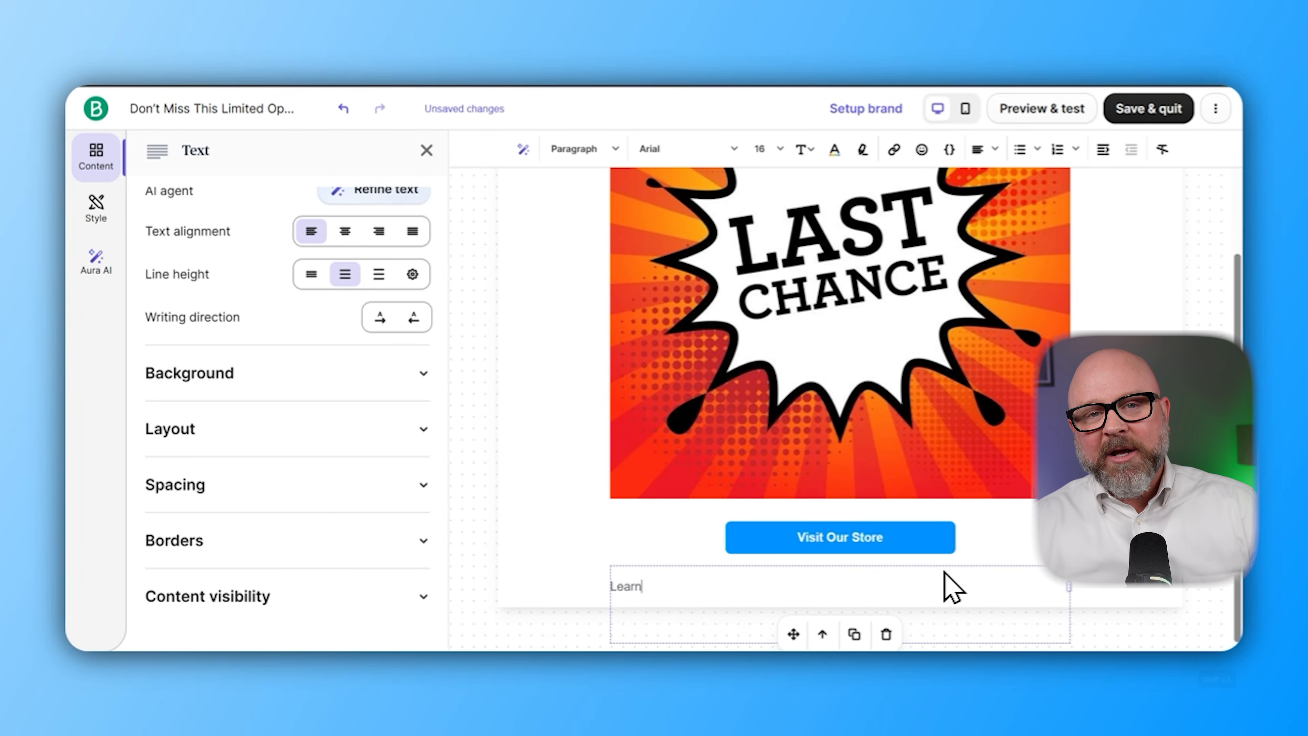
pyautogui.write(' More')
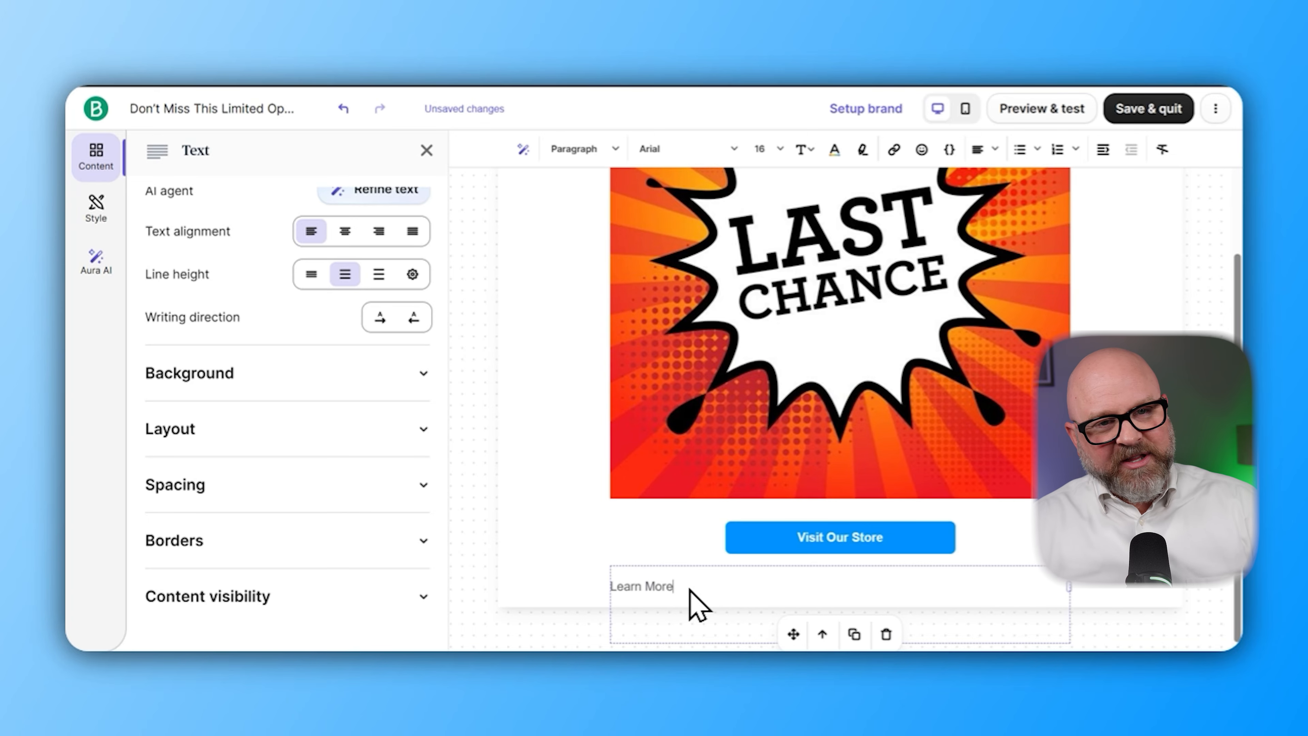
pyautogui.click(773, 541)
pyautogui.hotkey('ctrl', 'k')
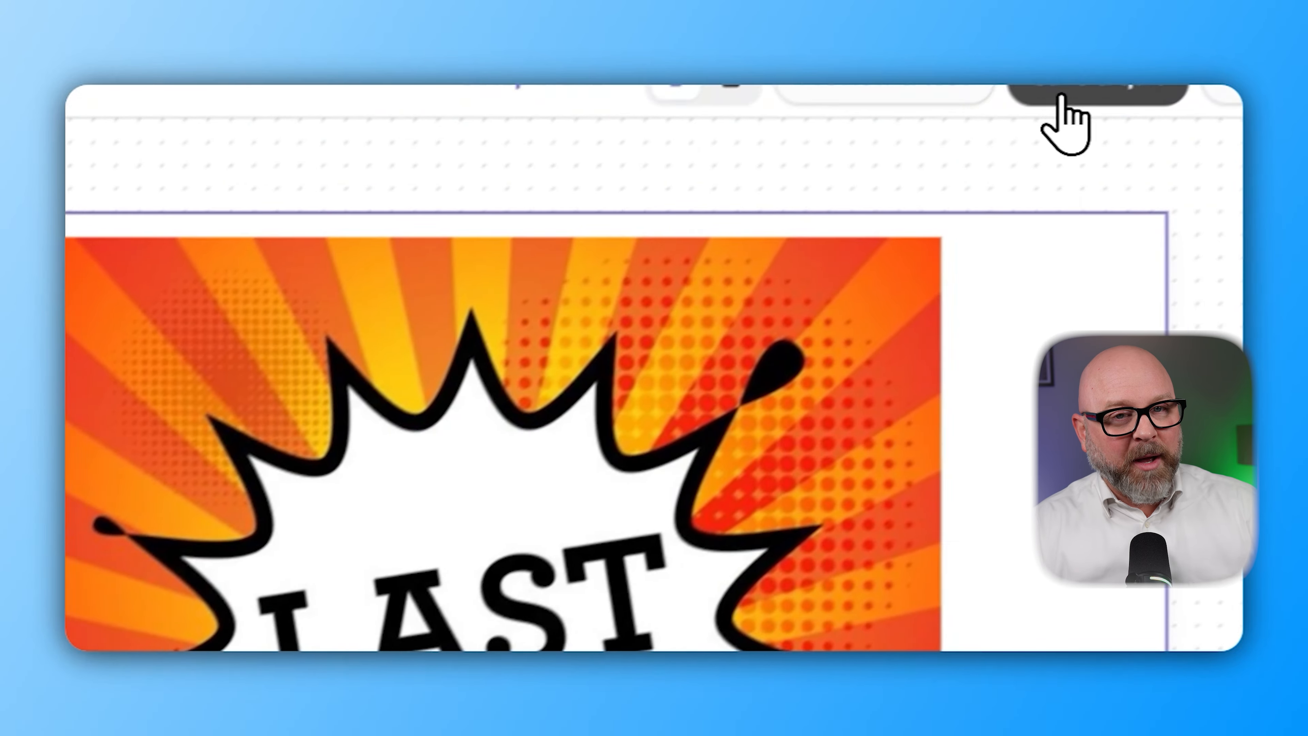
pyautogui.click(1135, 107)
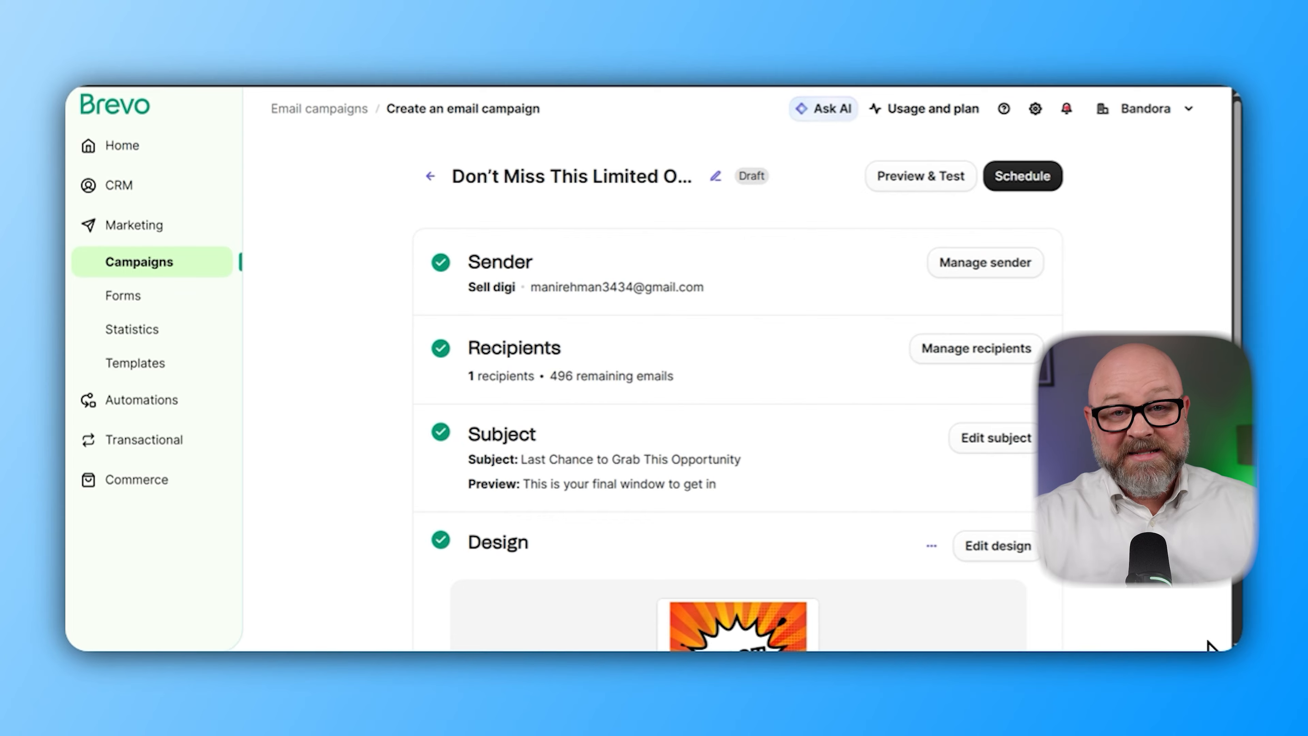
# Review the additional settings and open the campaign's Schedule options
pyautogui.scroll(-6, 1218, 646)
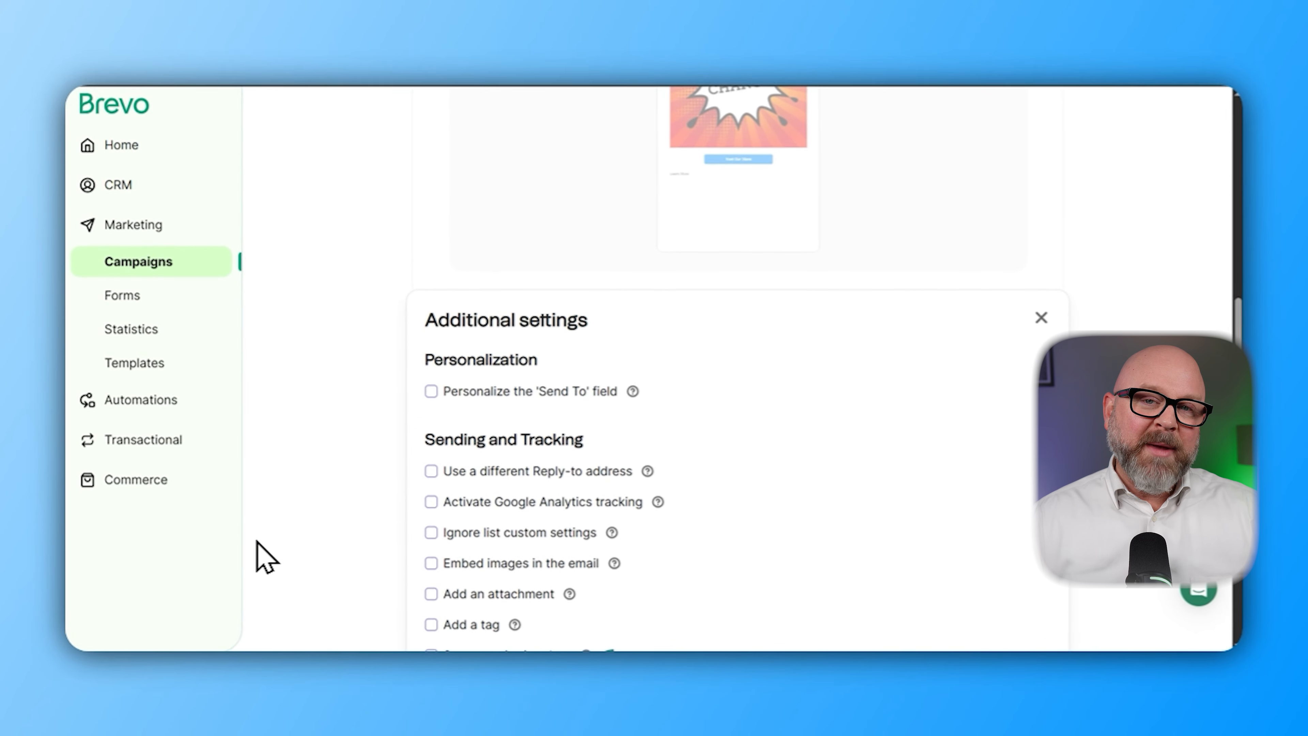
pyautogui.scroll(-7, 88, 590)
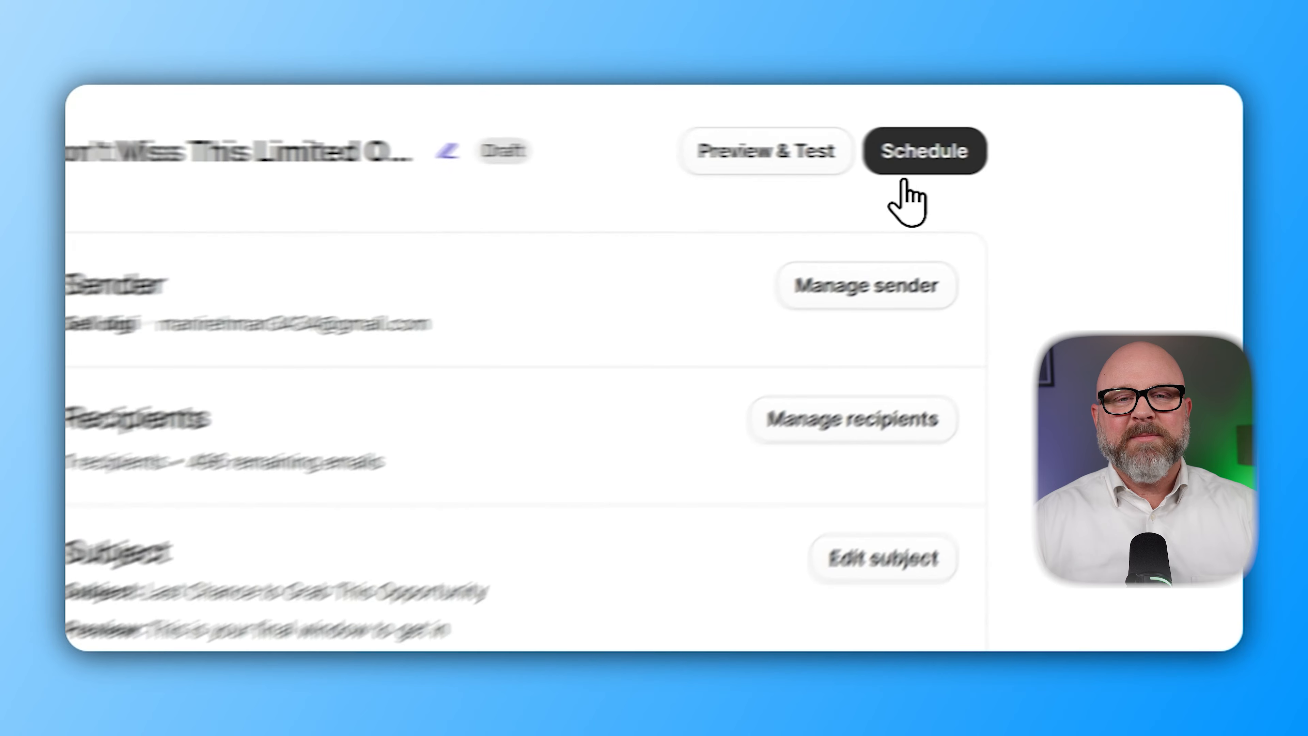
pyautogui.click(916, 155)
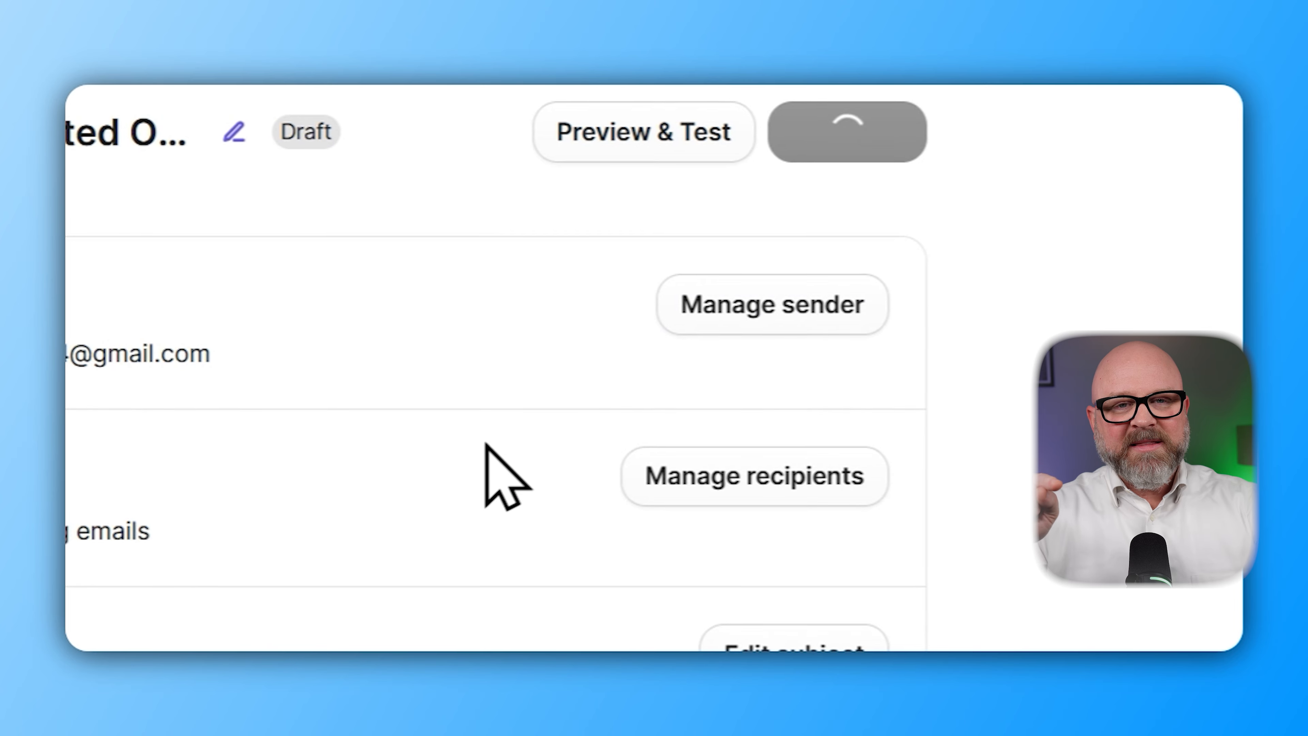